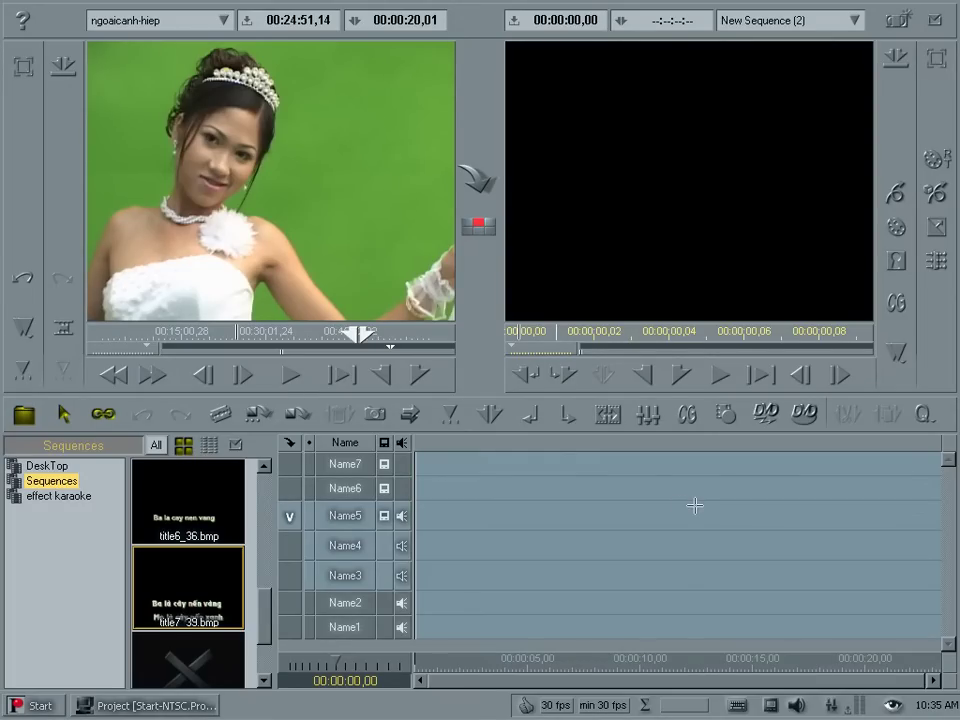
Create a new rack named fim in the project's rack list
right_click(52, 545)
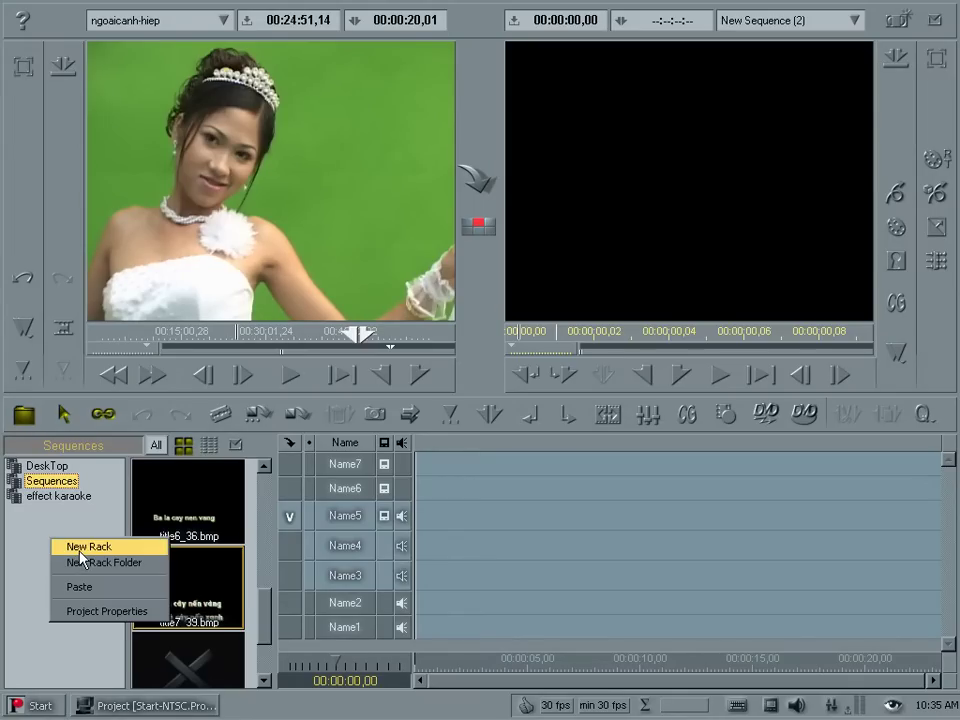
click(84, 546)
text(fim)
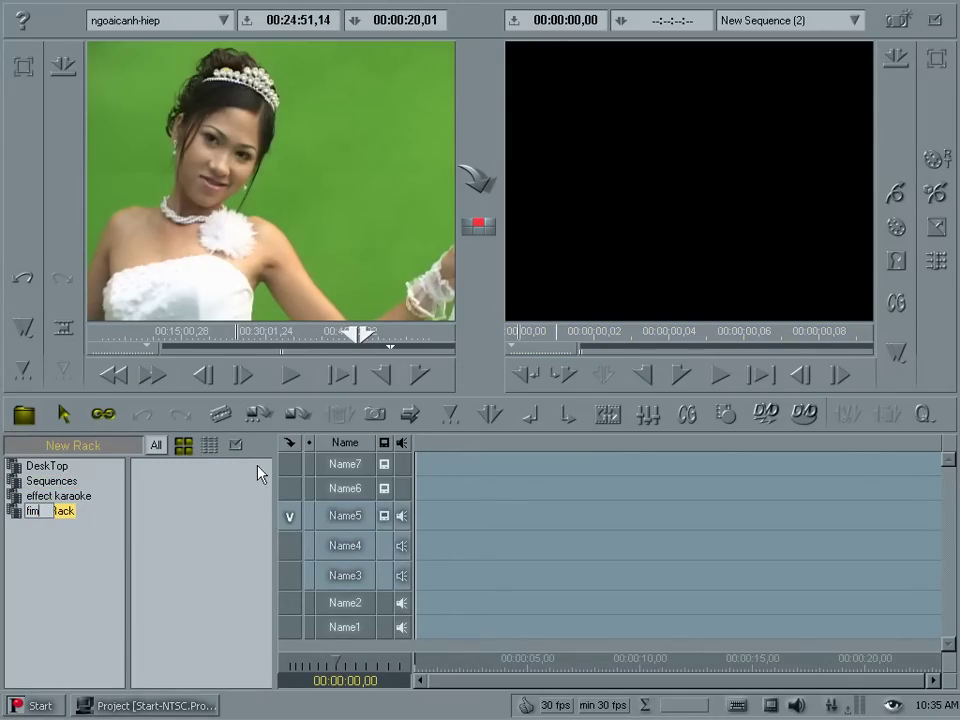
key(Return)
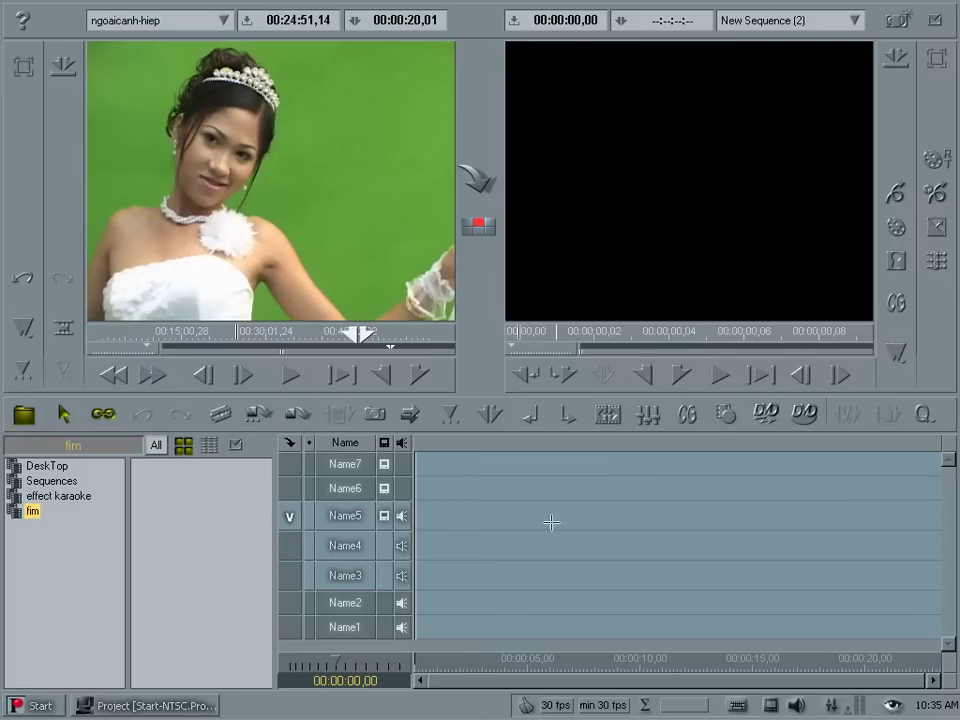
Set up the Logging Tool with the reel name capture and i.Link DV as the source device
click(727, 413)
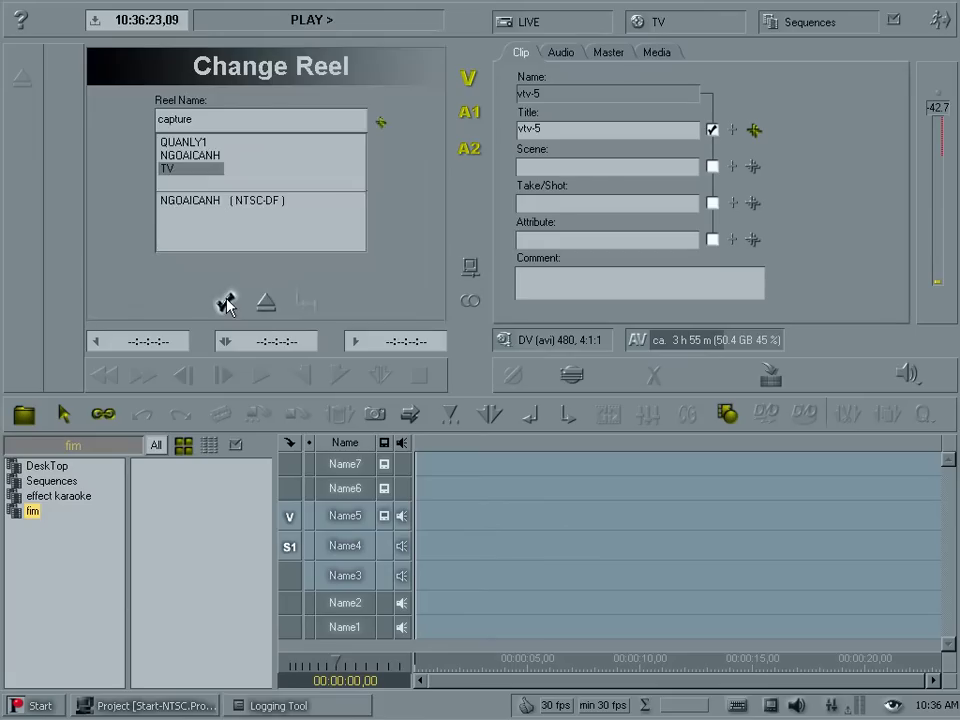
click(227, 302)
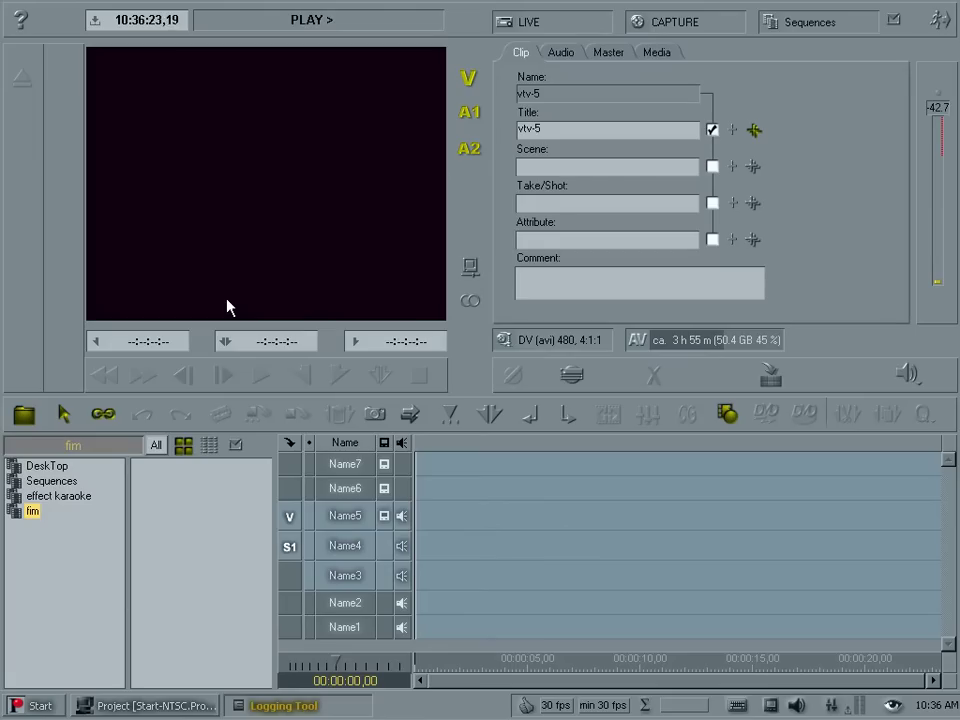
click(530, 24)
click(549, 56)
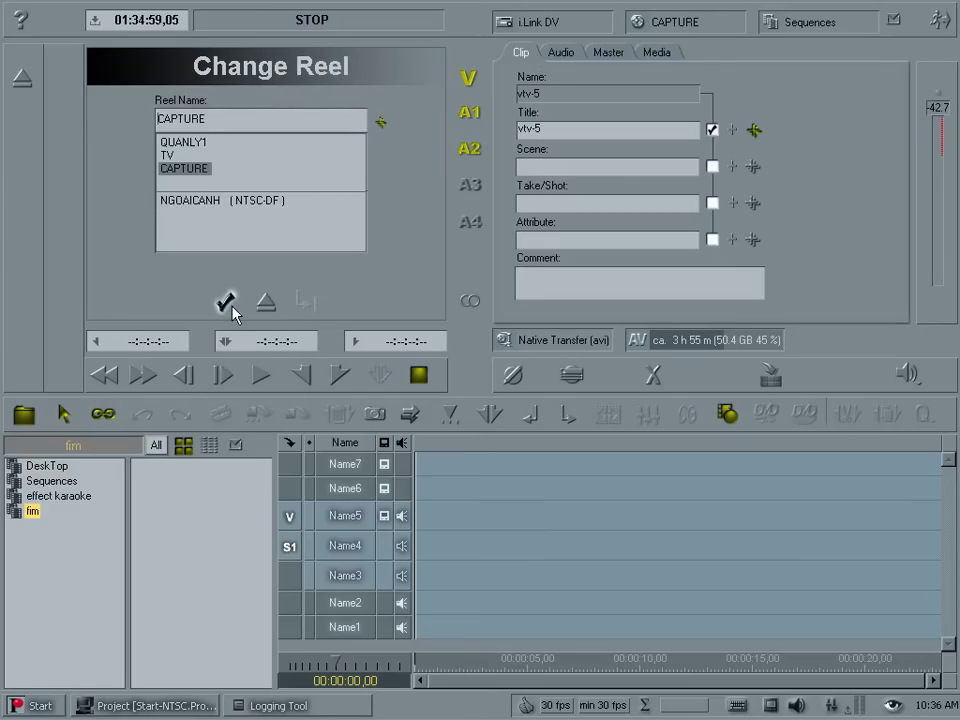
click(226, 303)
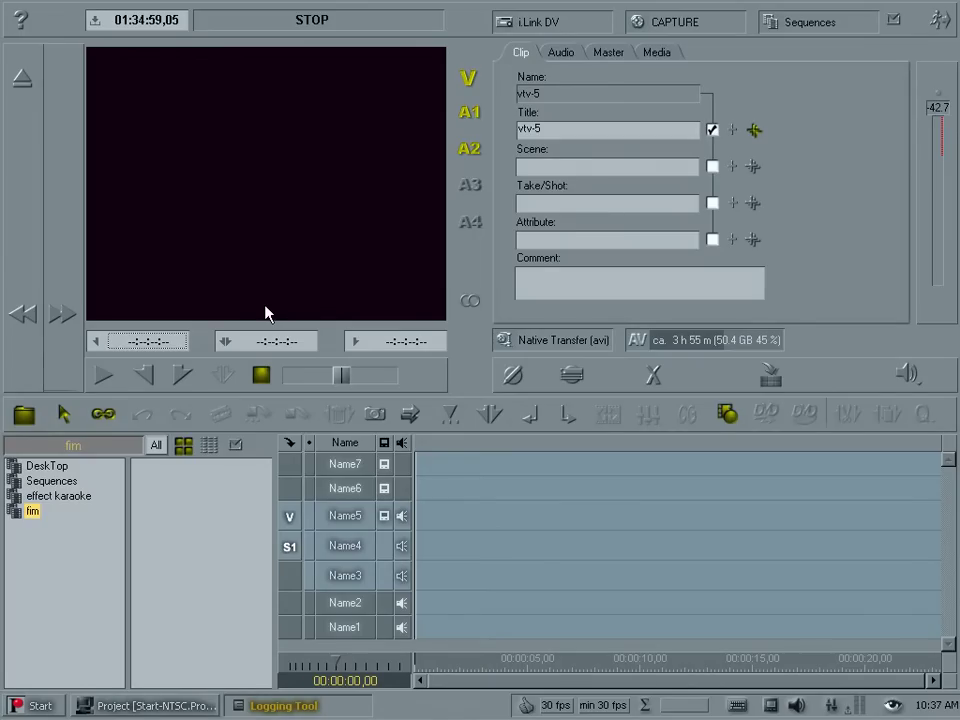
Play the tape briefly, stop it and set the mark-in point at 00:08:13.22
click(102, 375)
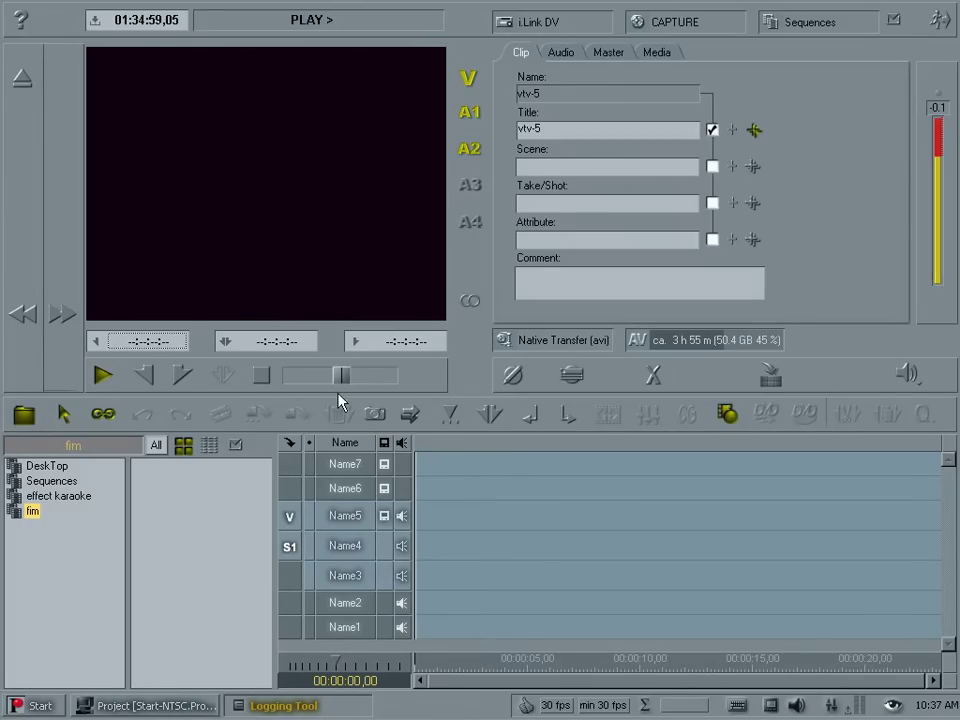
click(261, 376)
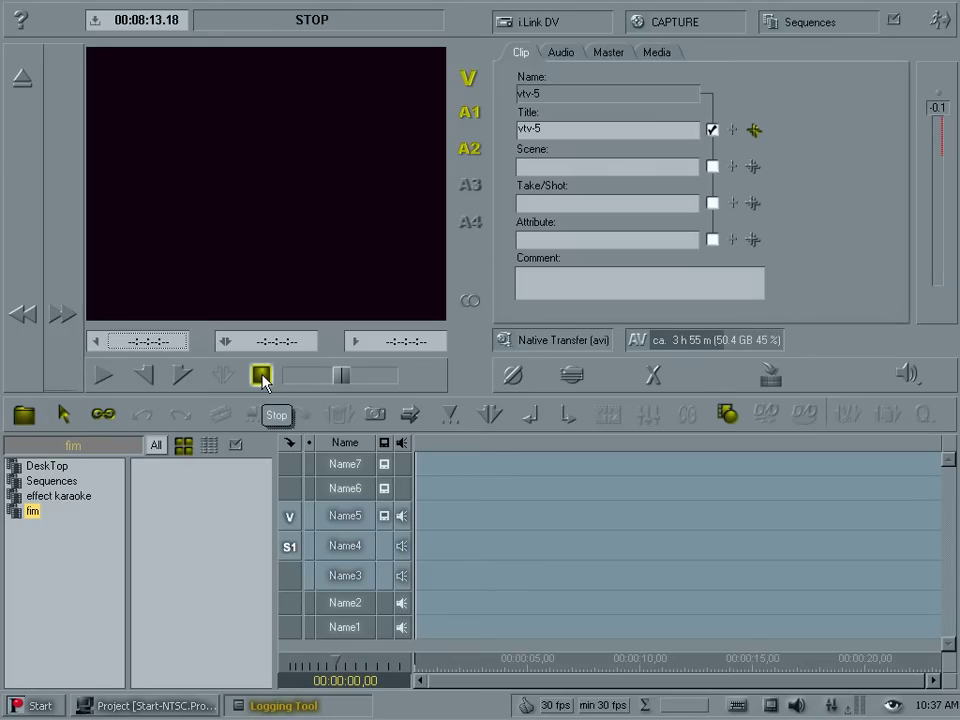
mouse_move(341, 376)
mouse_down()
mouse_move(360, 377)
mouse_move(341, 390)
mouse_up()
click(145, 375)
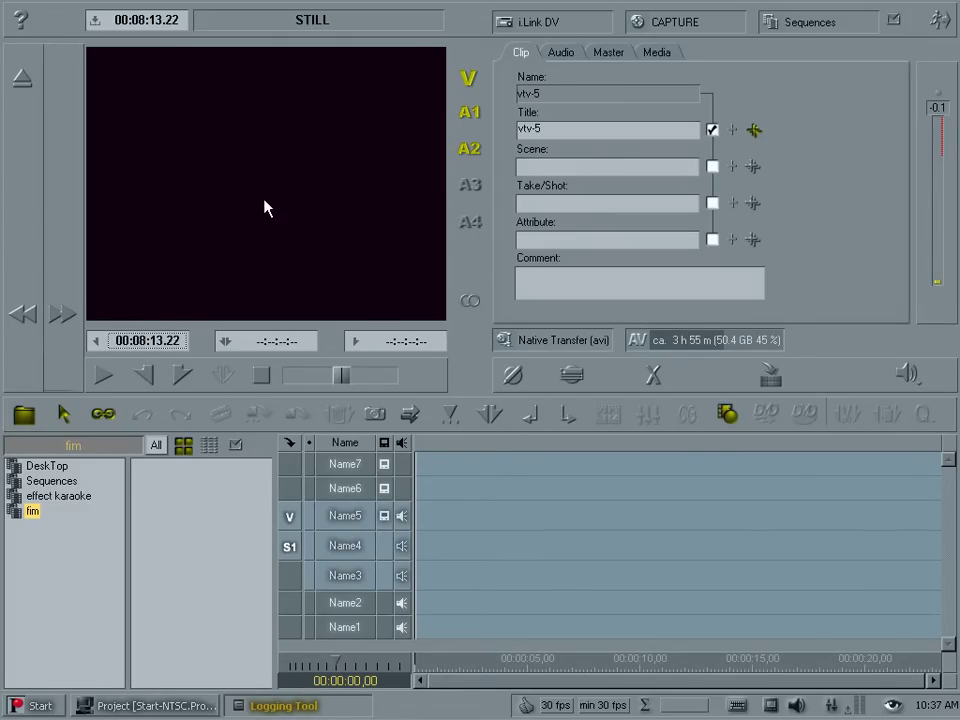
Shuttle the tape forward and set the mark-out point at 00:08:41.21
click(403, 382)
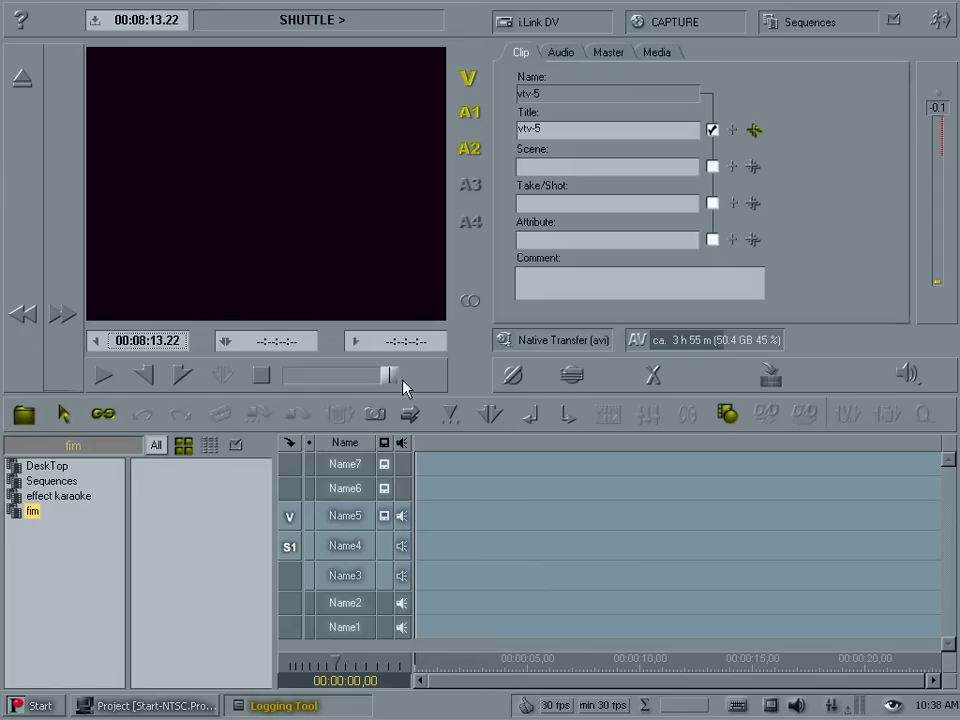
drag(401, 386, 339, 381)
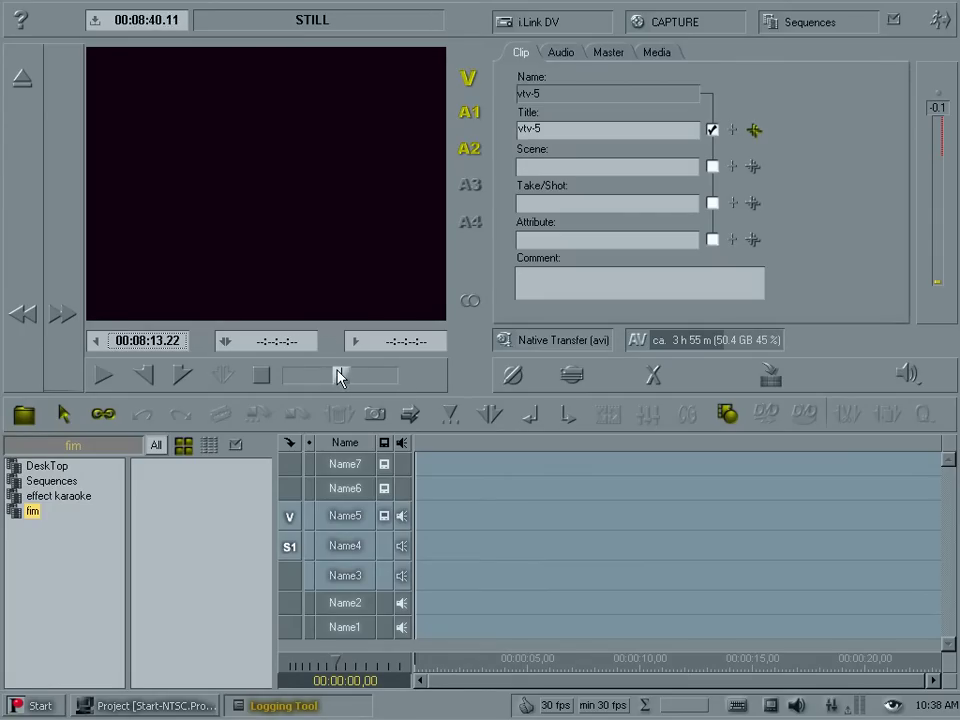
click(179, 376)
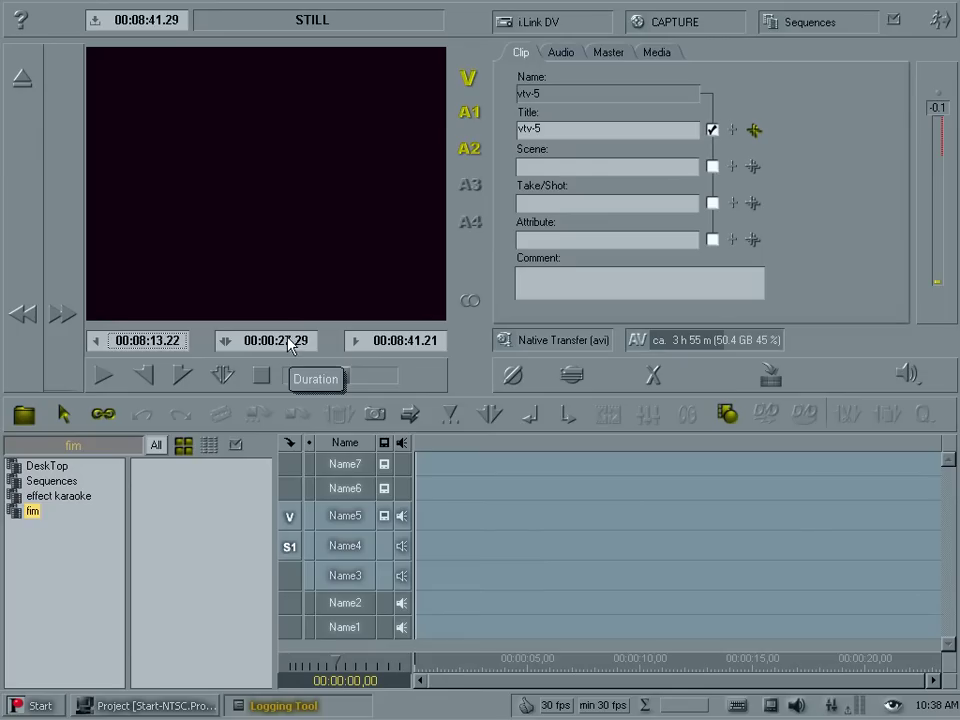
Start capturing the tape range between the mark-in and mark-out points, and cancel the capture
click(580, 381)
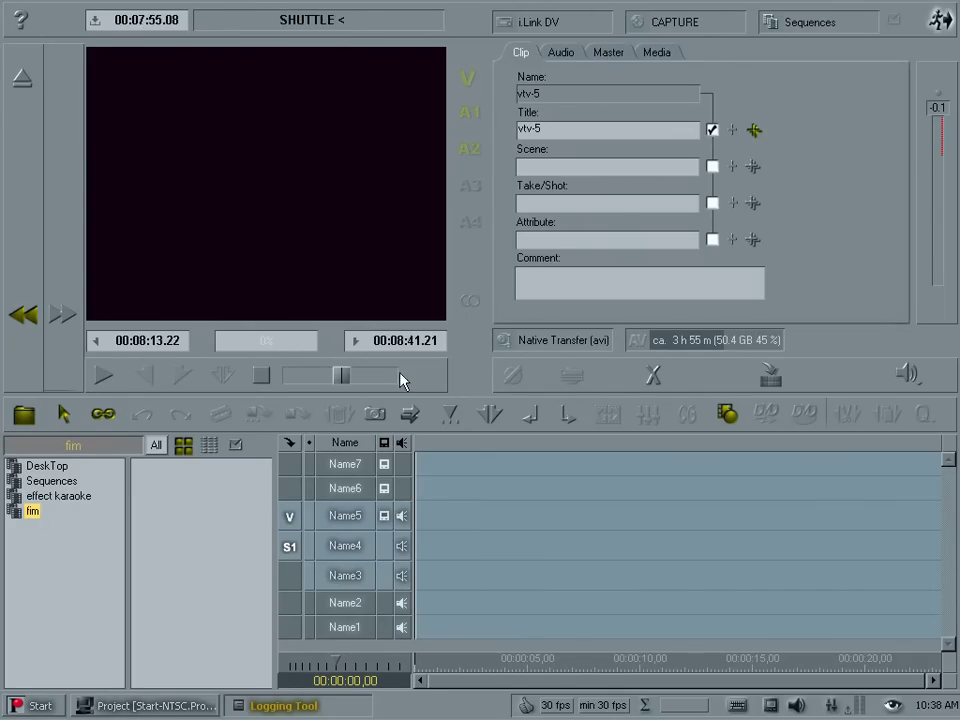
click(572, 370)
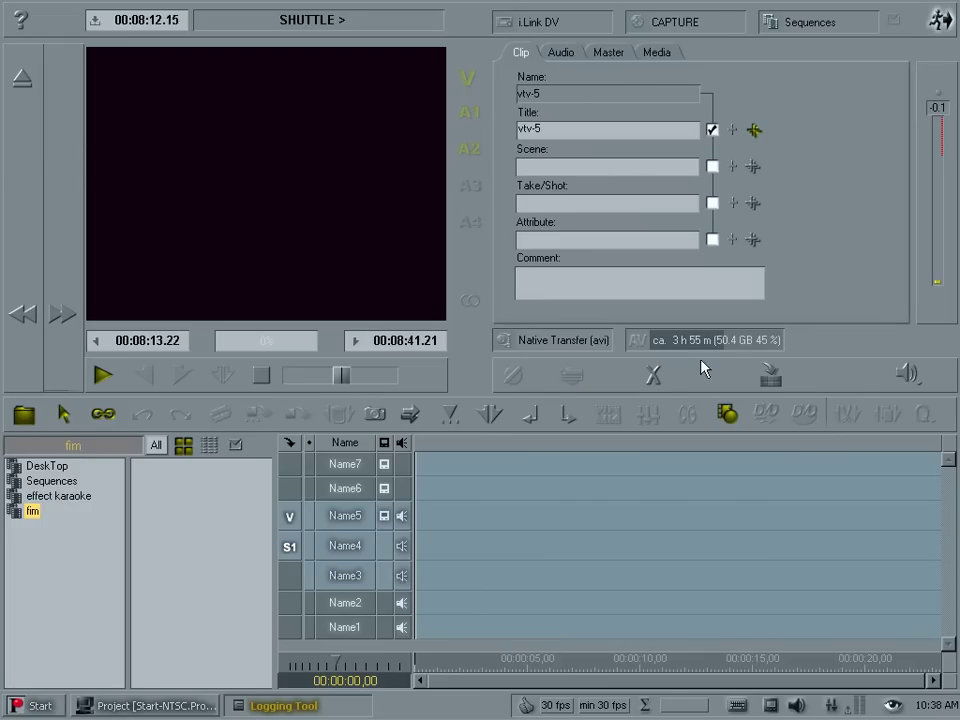
click(653, 376)
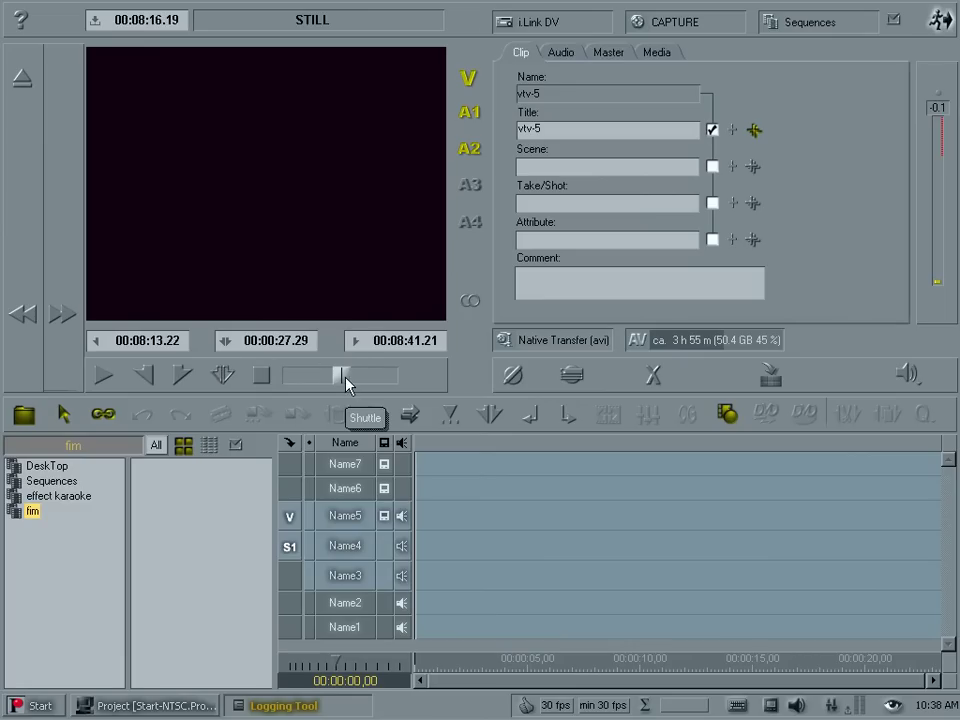
Shuttle the tape onward and record directly from the deck as clip vtv-5
mouse_move(340, 381)
mouse_down()
mouse_move(420, 388)
mouse_move(328, 371)
mouse_up()
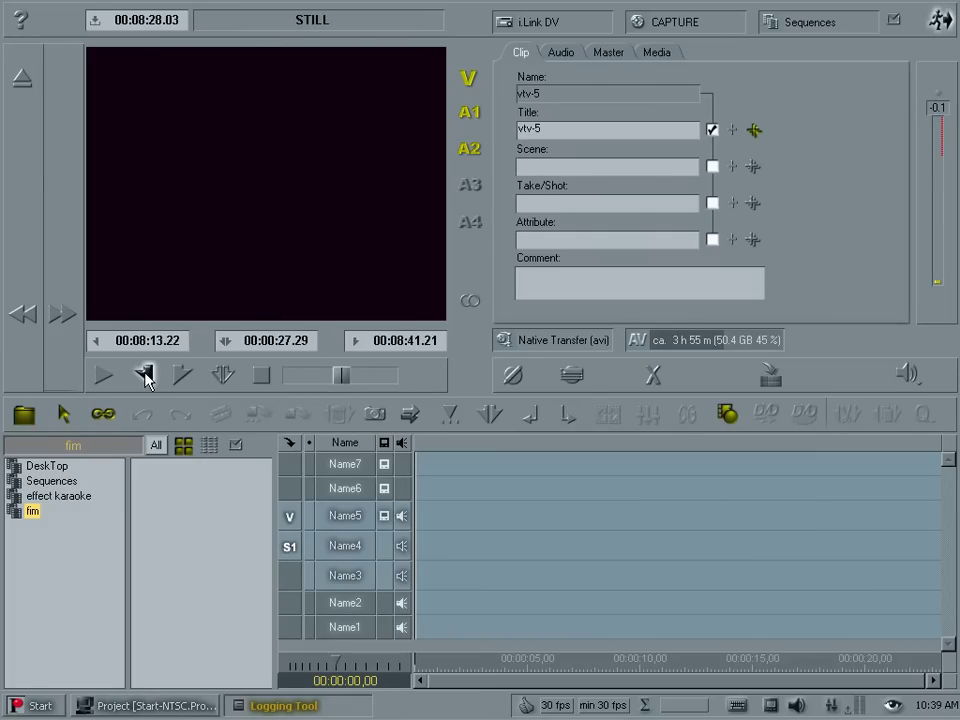
mouse_move(342, 380)
mouse_down()
mouse_move(401, 388)
mouse_move(342, 380)
mouse_up()
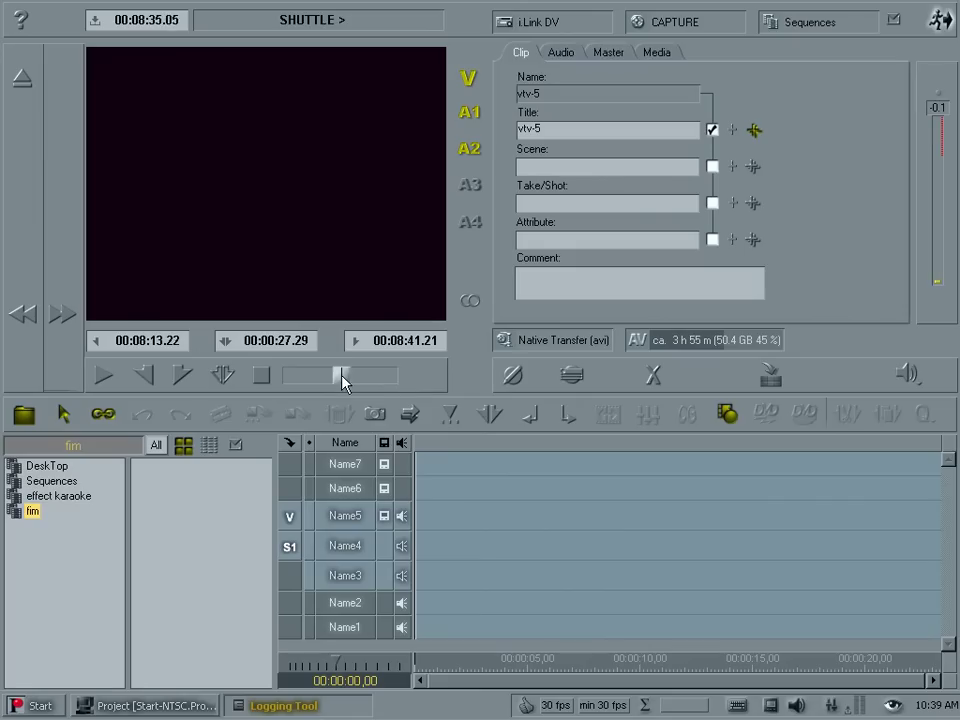
click(513, 378)
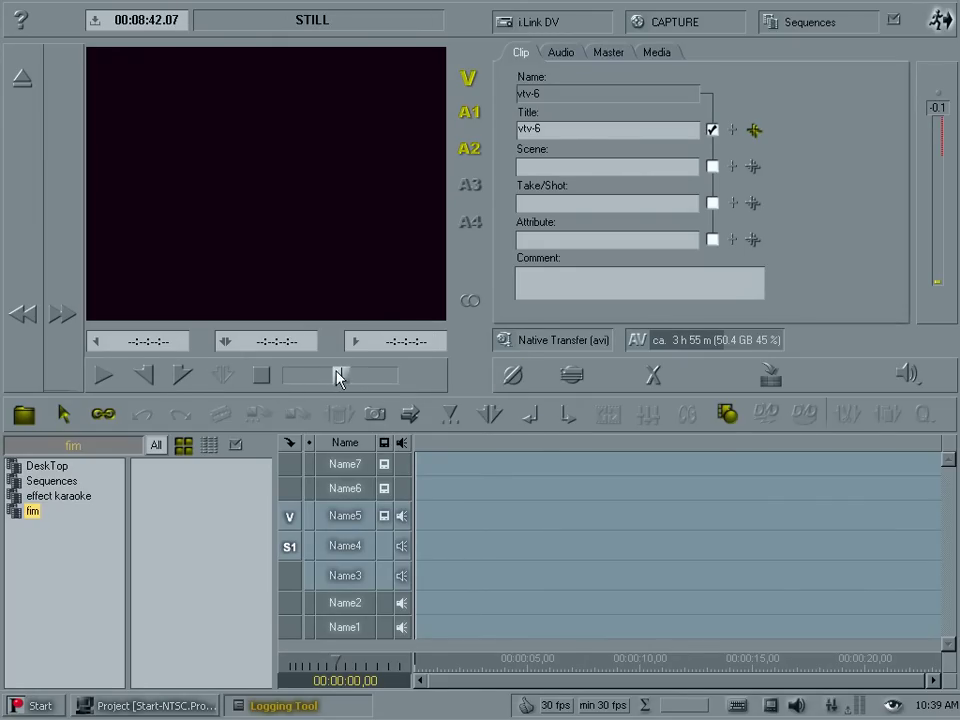
Play the tape, record it directly as clip vtv-6 while shuttling forward, and stop the recording
click(101, 377)
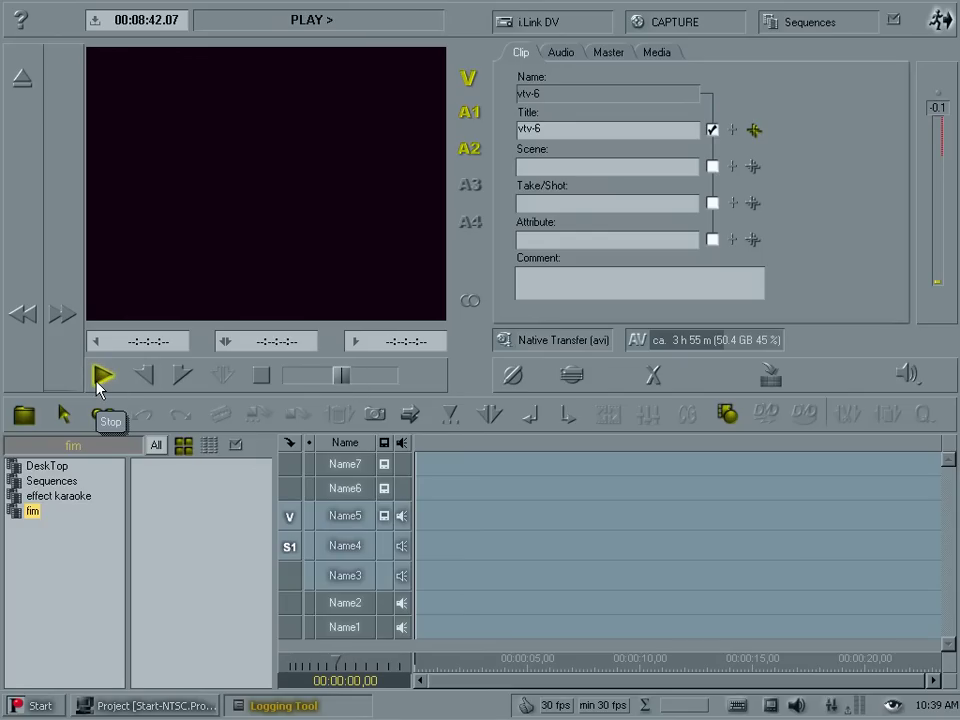
click(513, 376)
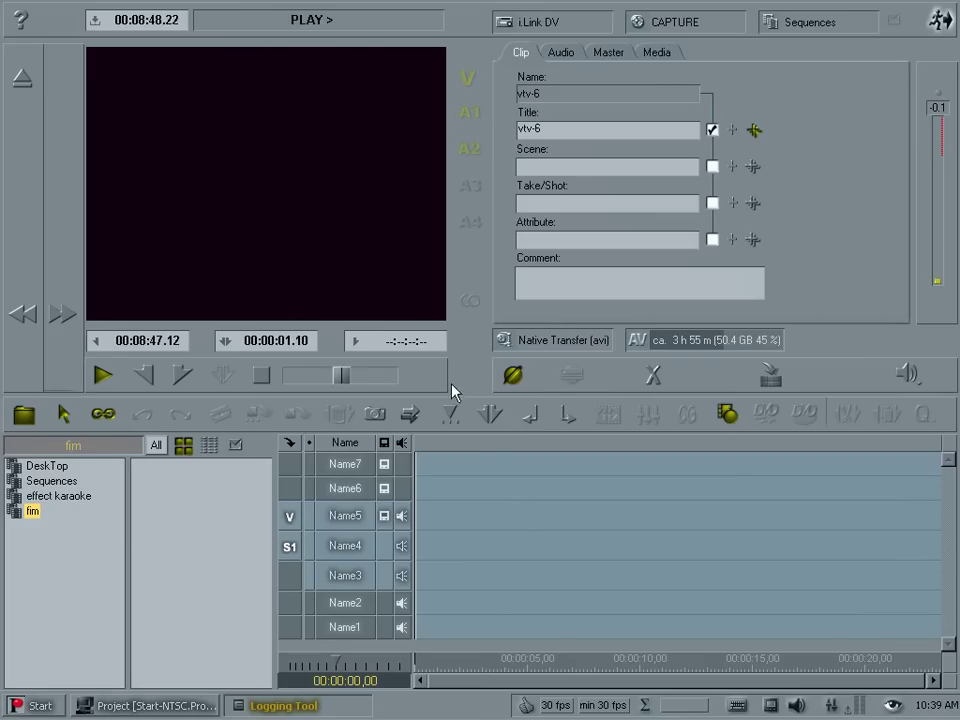
drag(339, 386, 400, 386)
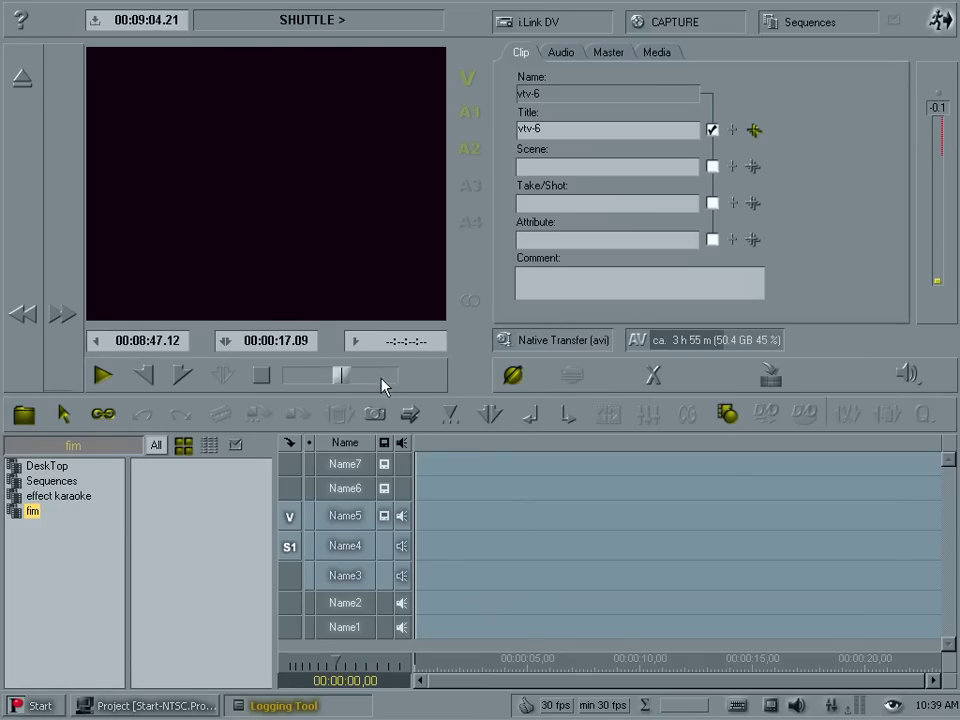
click(511, 380)
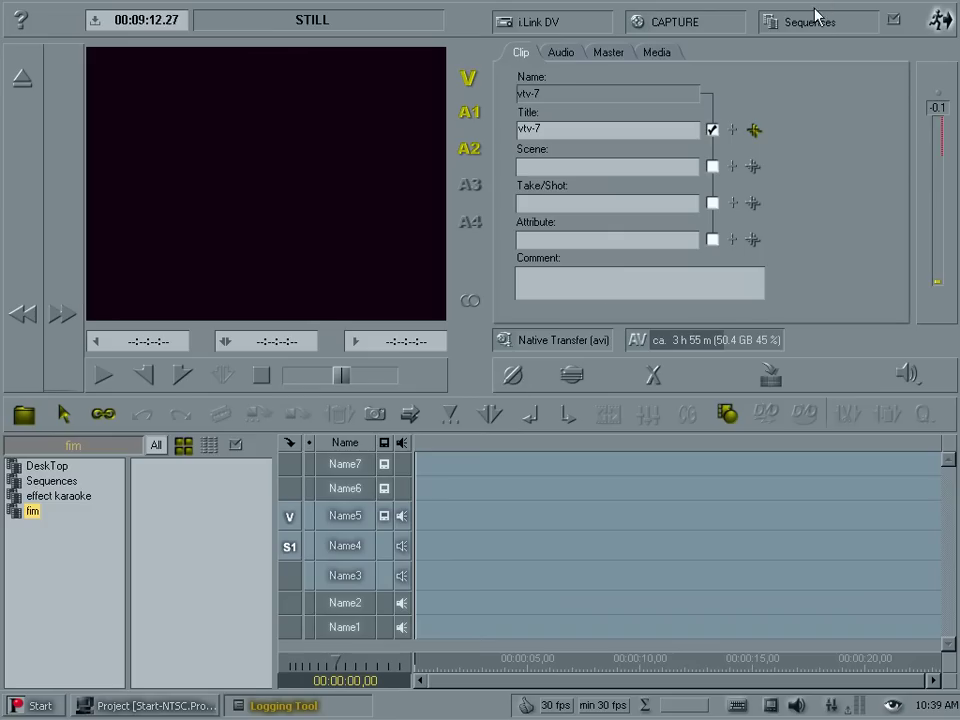
Check the captured clips in the Sequences rack and set fim as the destination rack for new captures
click(52, 481)
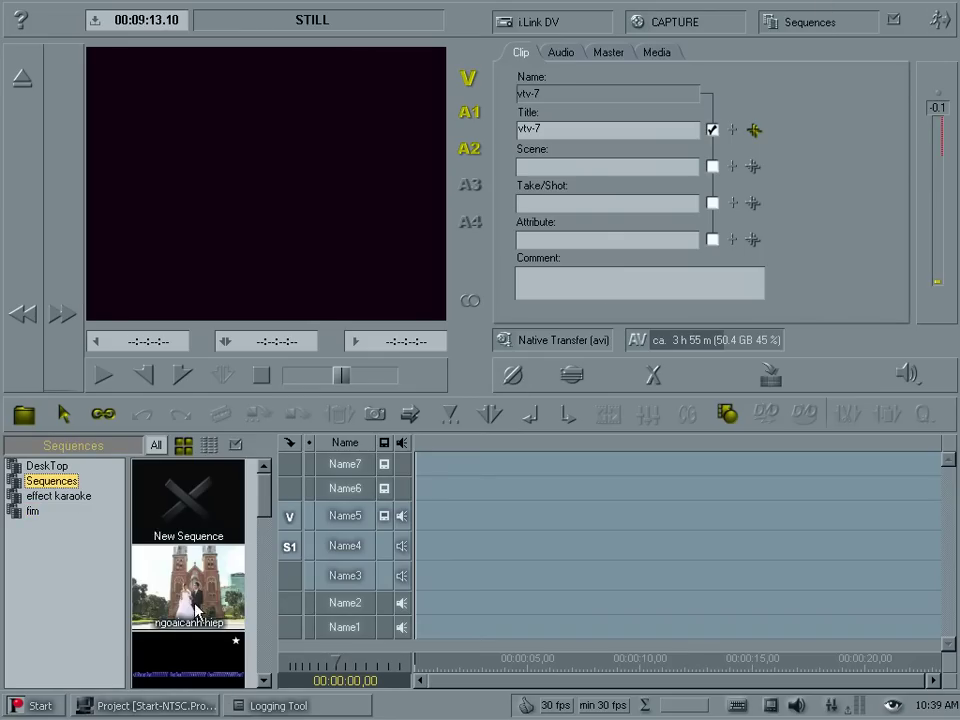
drag(266, 508, 265, 660)
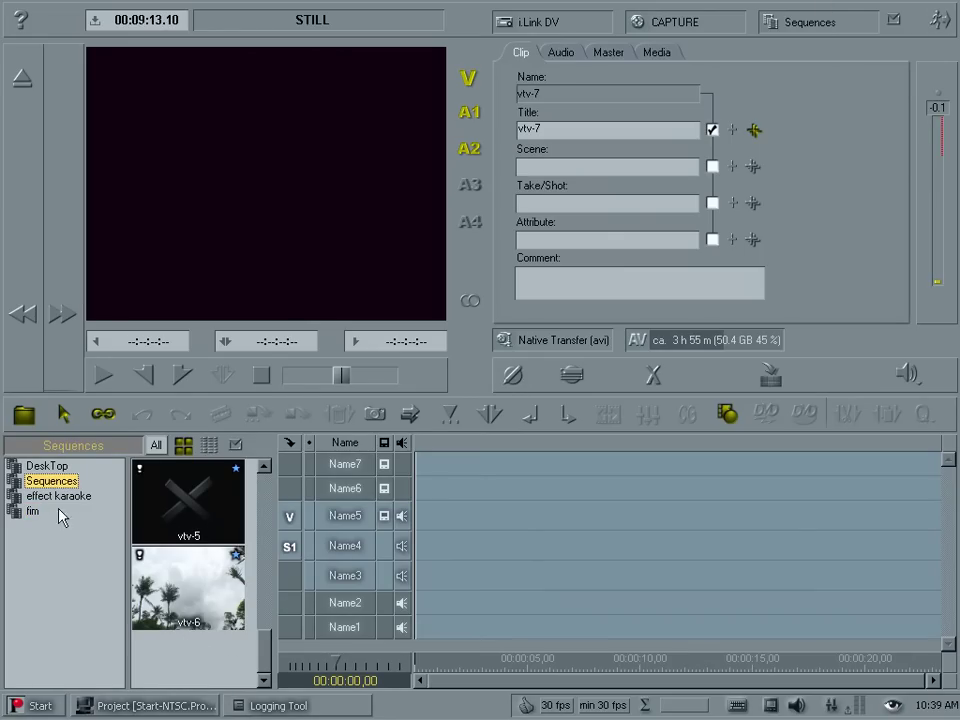
click(33, 511)
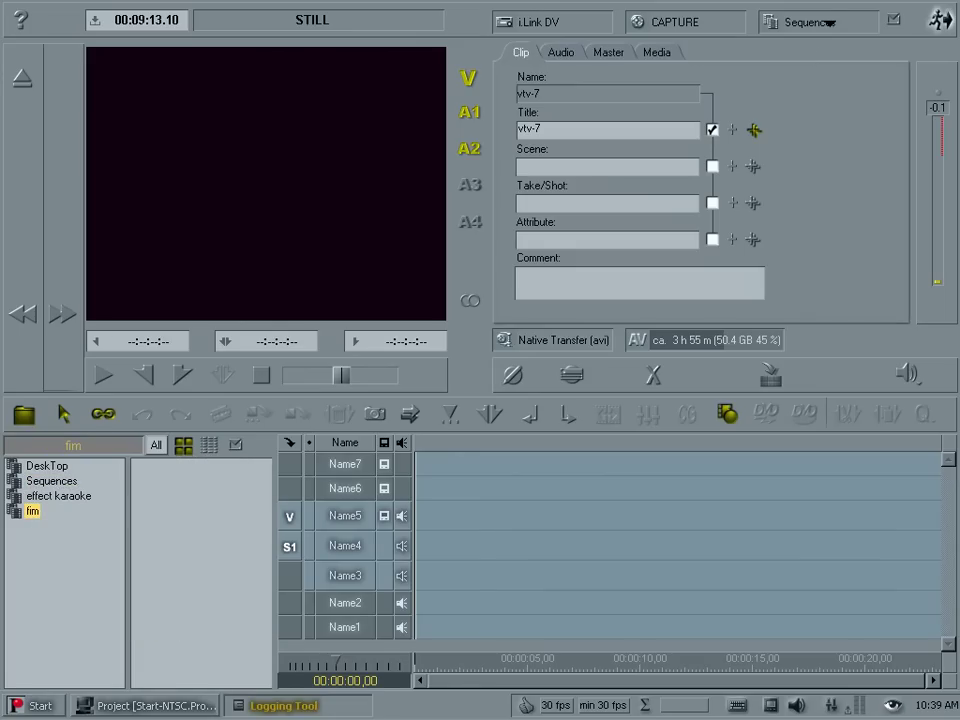
click(829, 22)
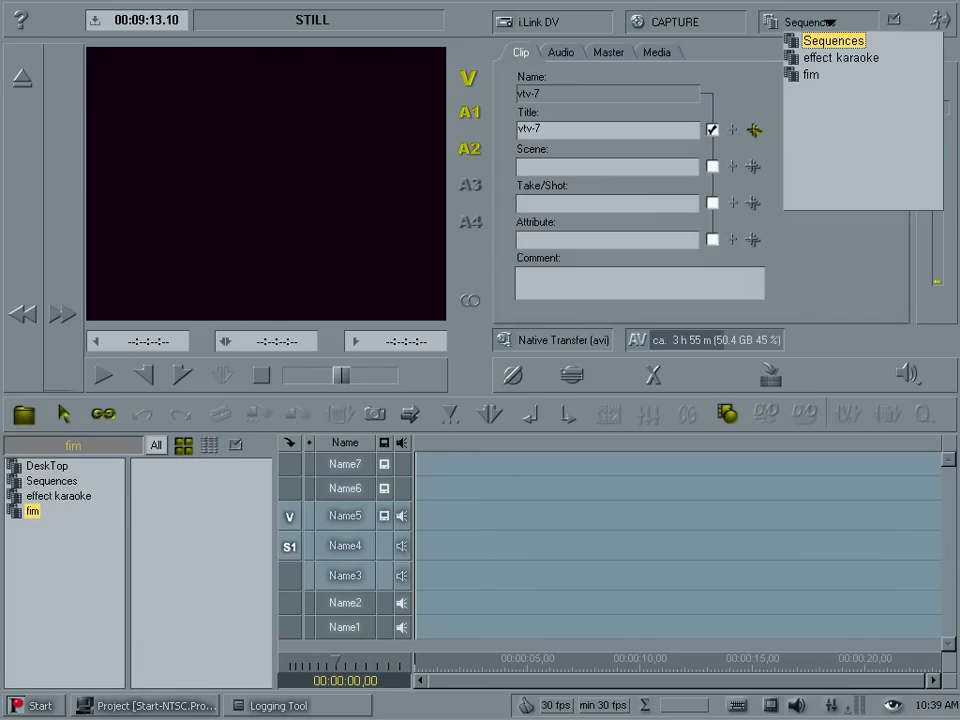
click(811, 76)
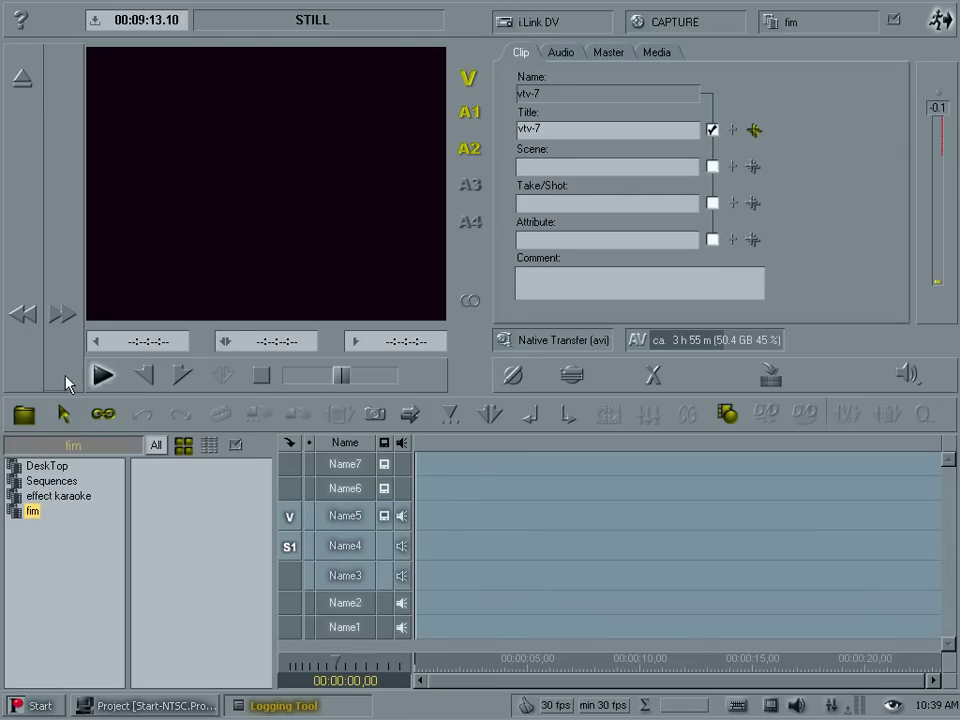
Record clip vtv-7 directly into the fim rack while shuttling the tape forward, and stop the recording
click(520, 378)
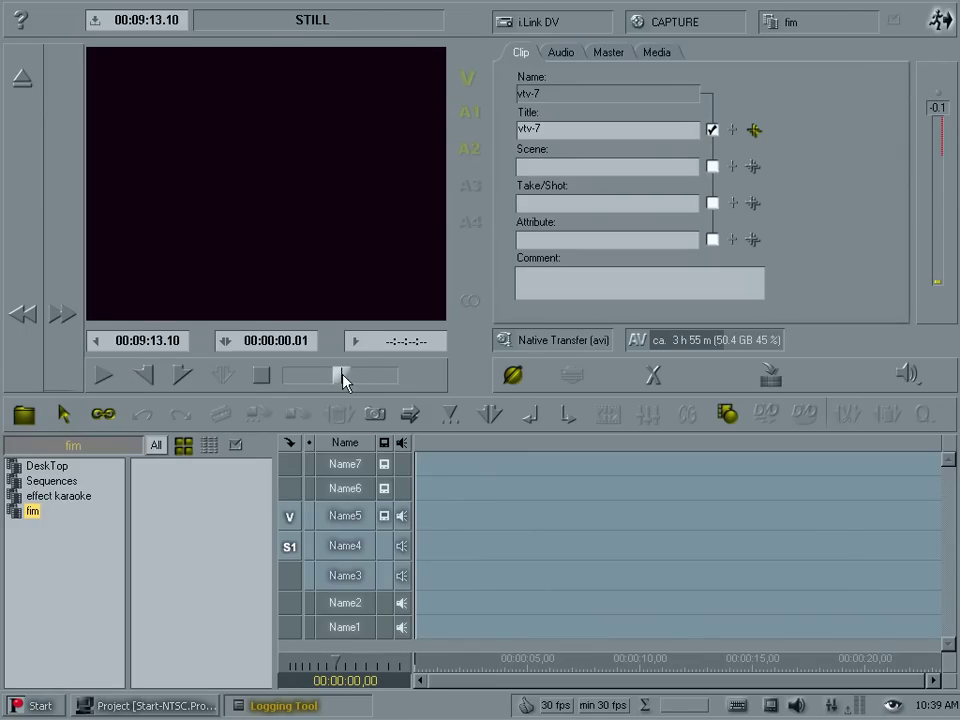
drag(396, 376, 412, 381)
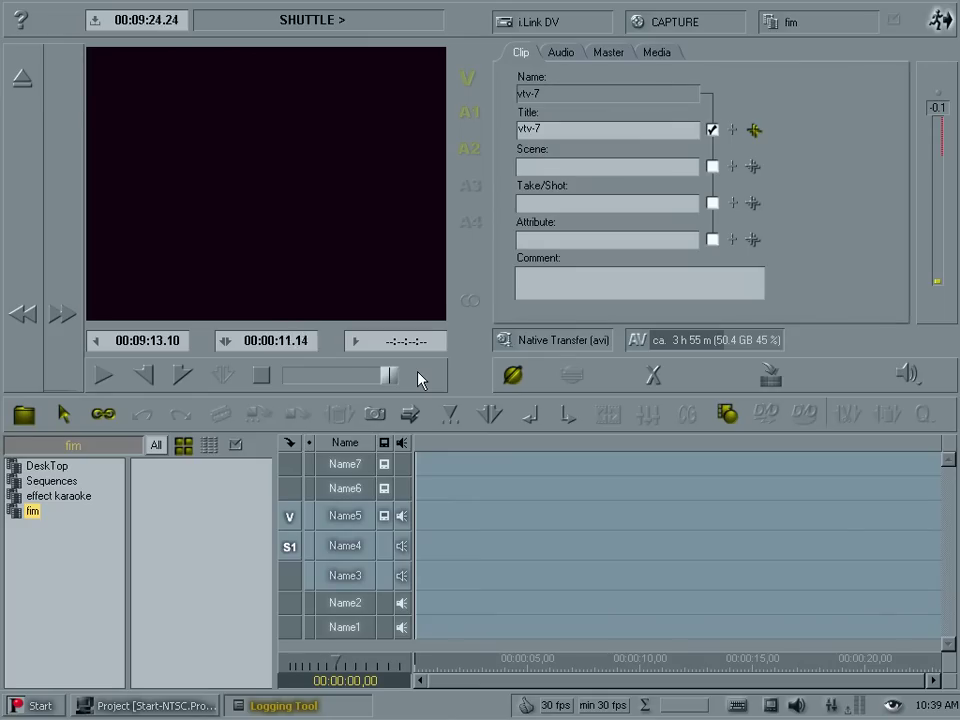
click(514, 376)
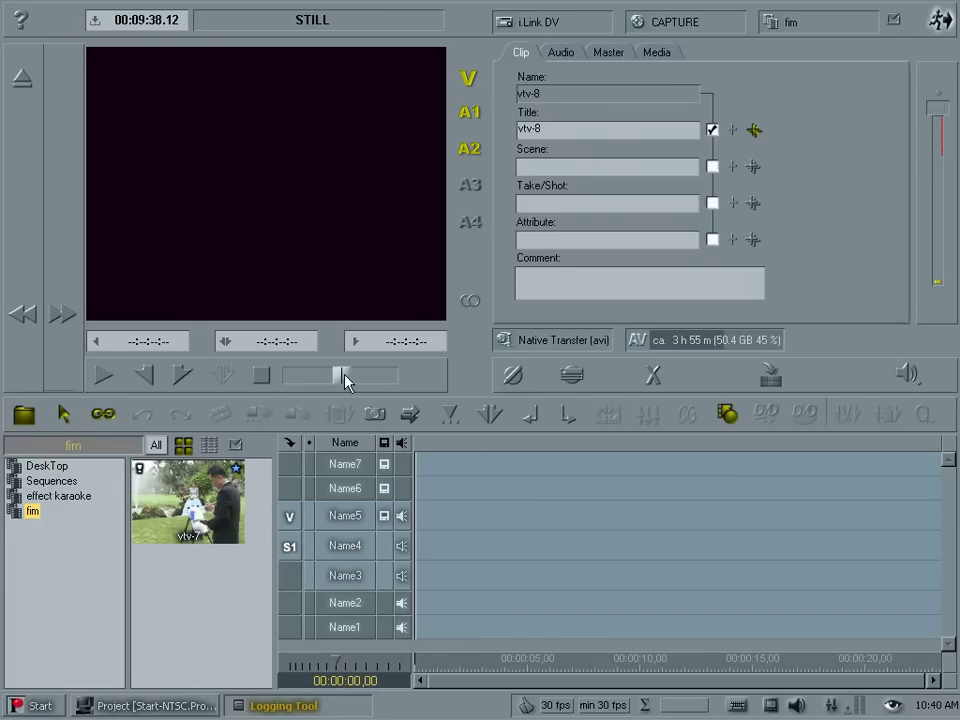
Record a further tape passage as clip vtv-8 into the fim rack, and close the Logging Tool
mouse_move(342, 380)
mouse_down()
mouse_move(414, 379)
mouse_move(342, 380)
mouse_up()
click(513, 376)
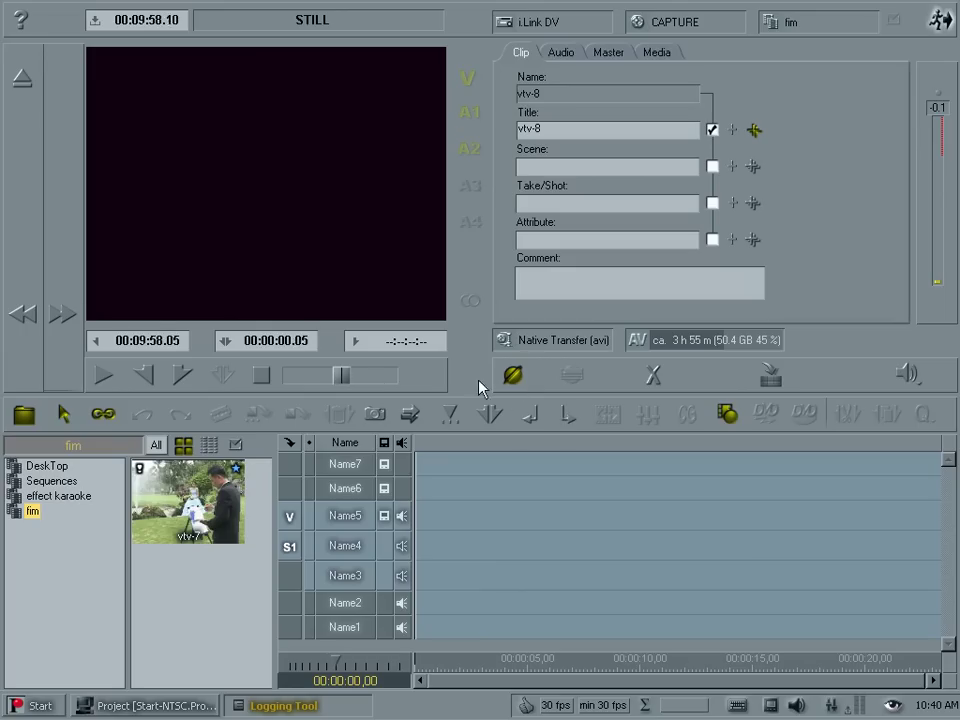
drag(338, 377, 422, 380)
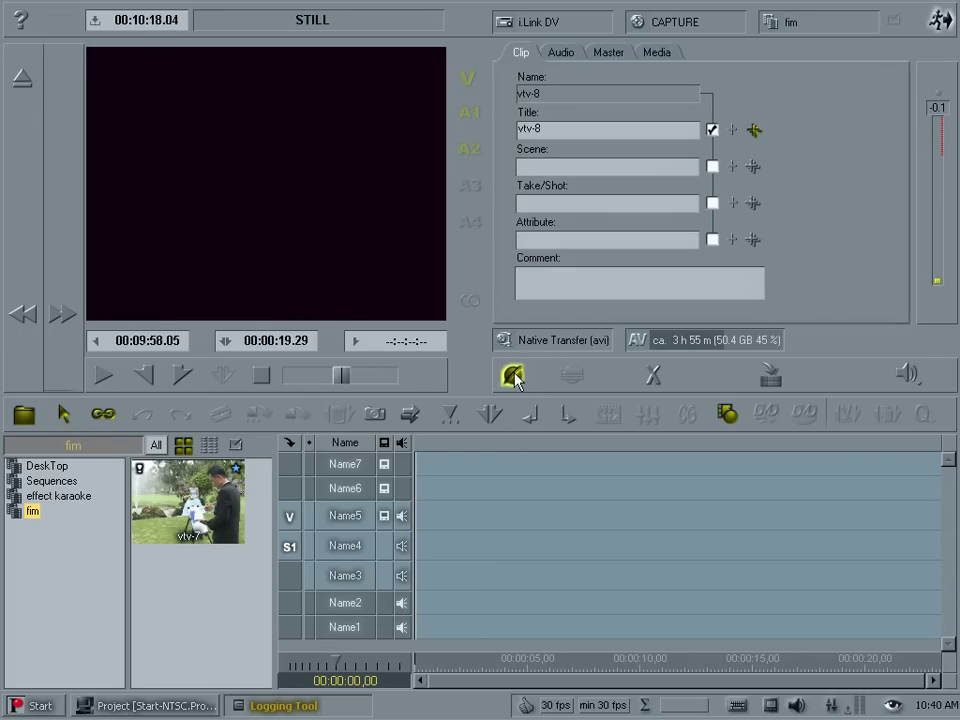
click(513, 375)
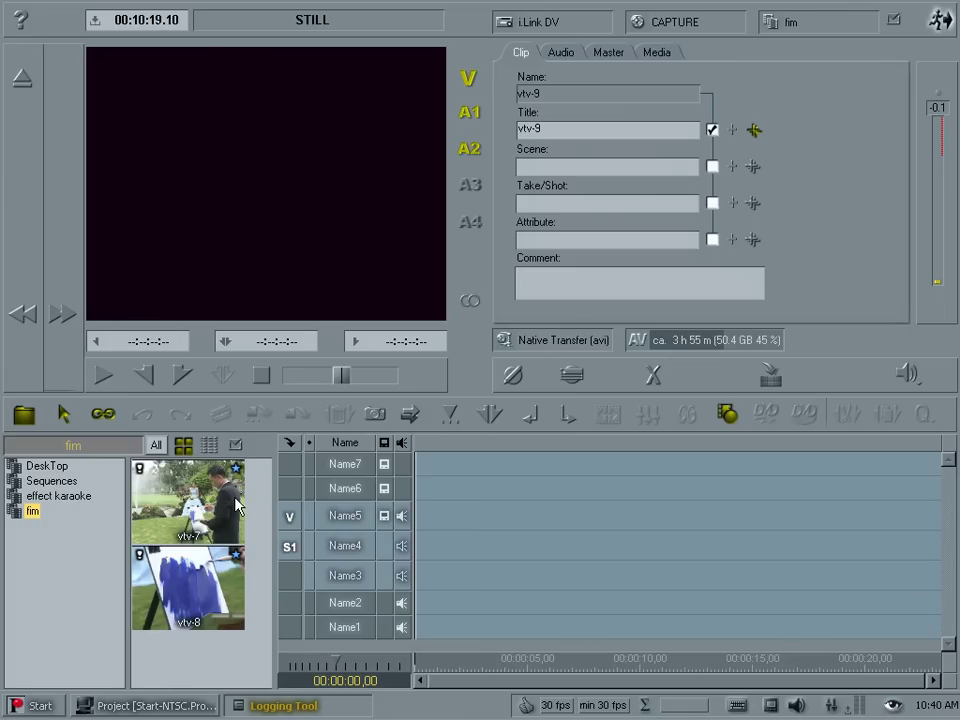
click(943, 20)
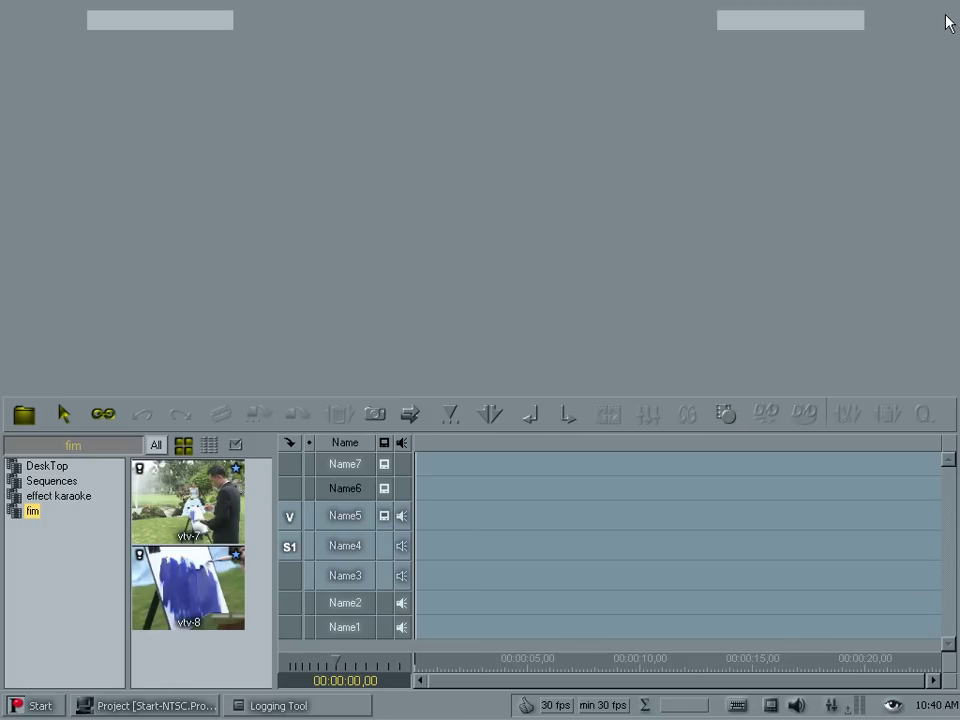
Select clips vtv-7 and vtv-8 in the fim rack and load both into Batch Digitize
click(175, 505)
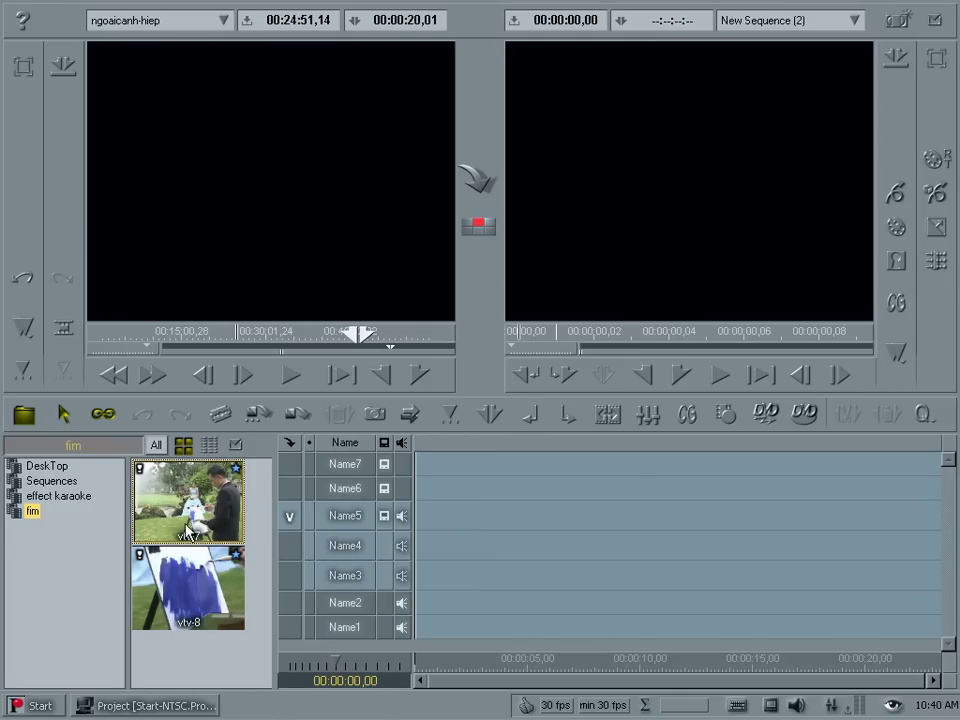
click(188, 592)
right_click(188, 592)
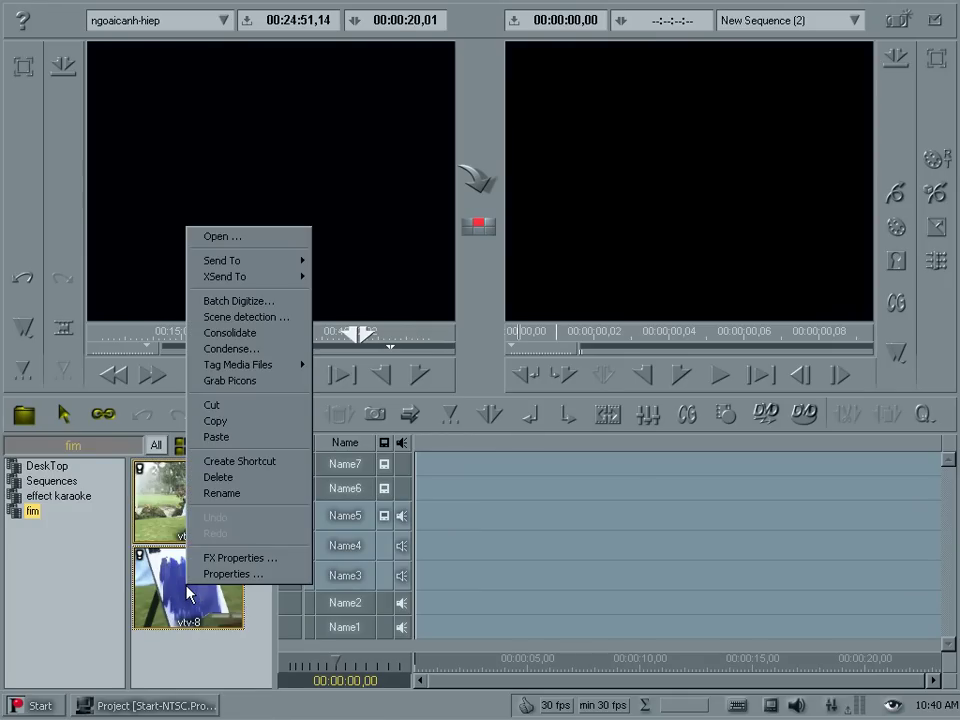
click(254, 302)
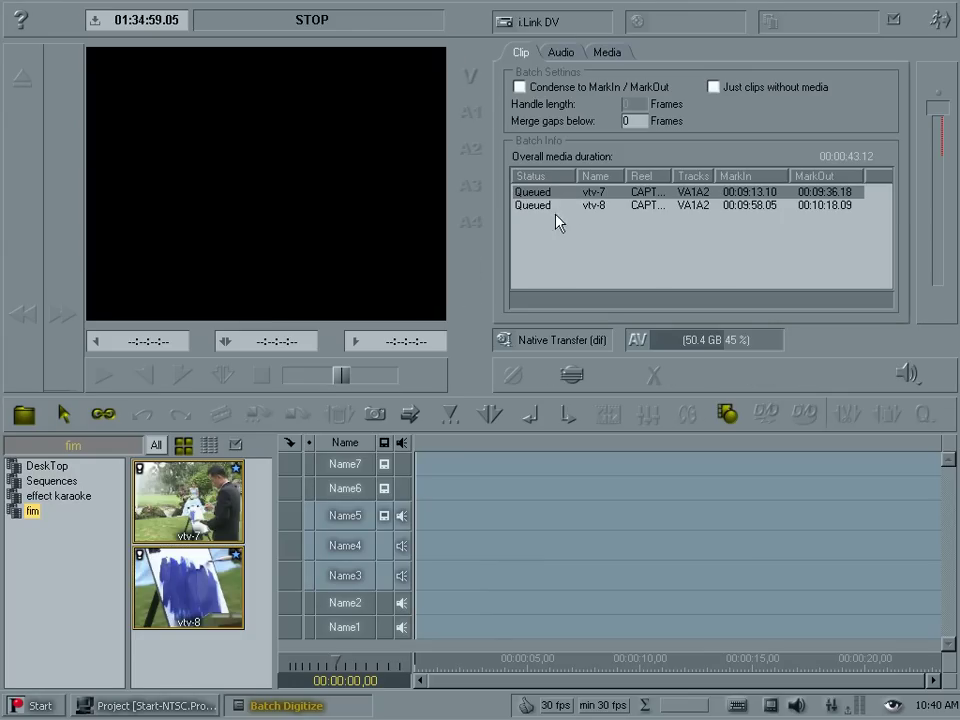
Start batch digitizing the queued clips, confirm CAPTURE as the inserted reel, and stop the batch run
click(572, 376)
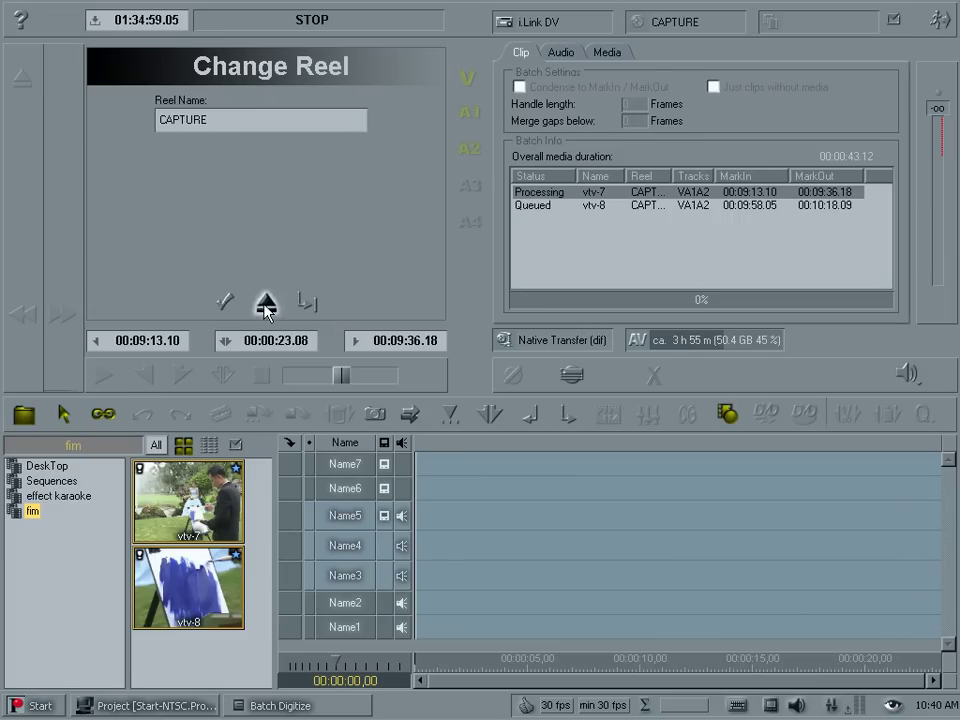
click(226, 303)
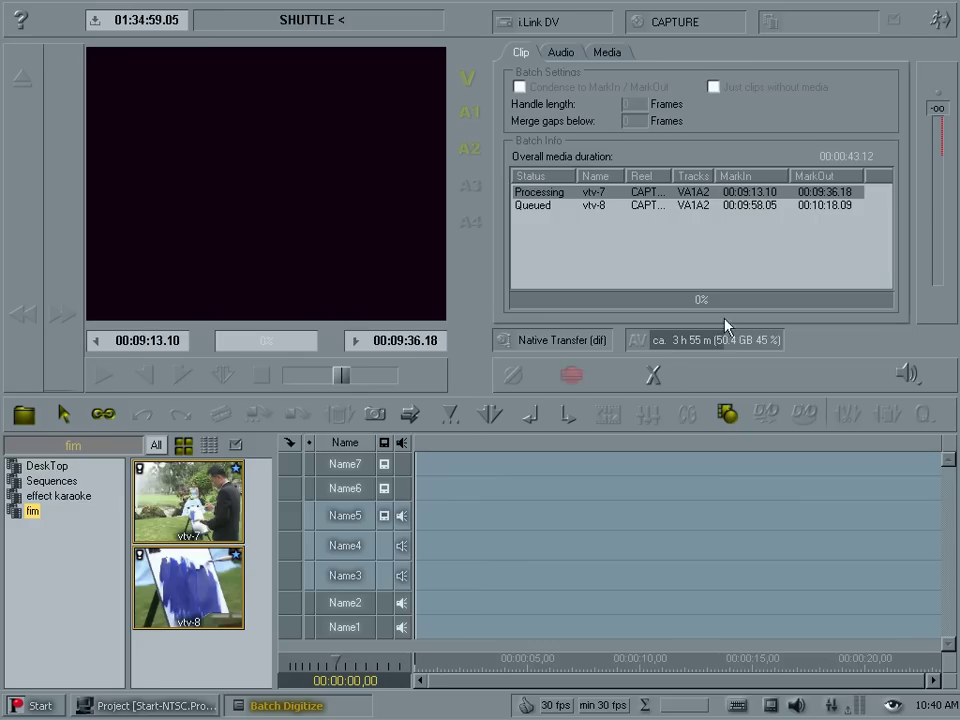
click(654, 376)
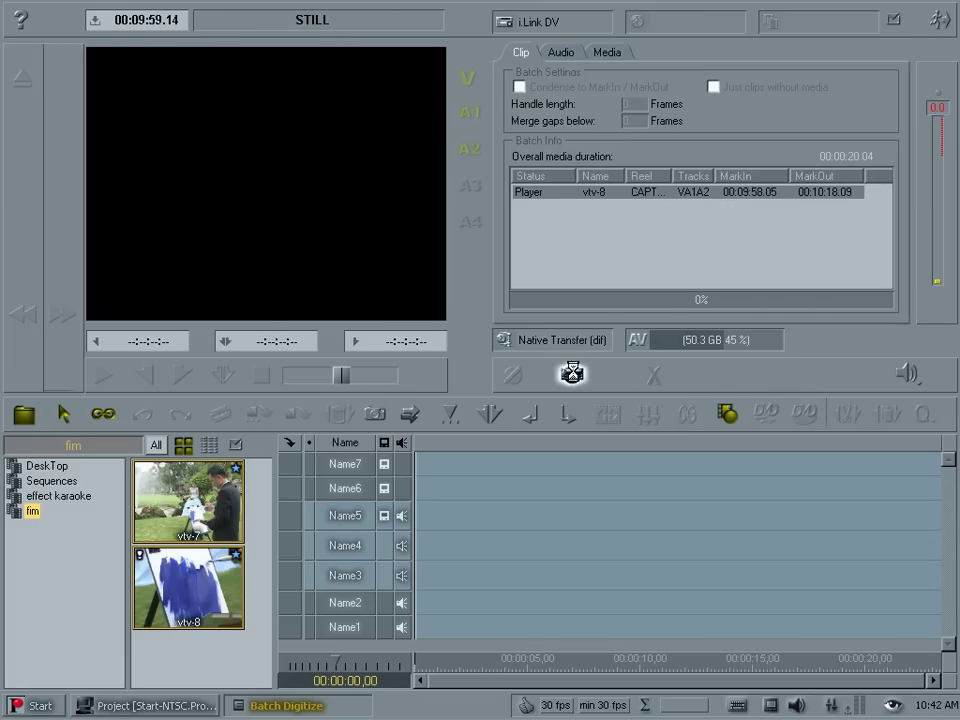
Try to digitize the remaining clip vtv-8 with reel CAPTURE confirmed, and close Batch Digitize
click(572, 374)
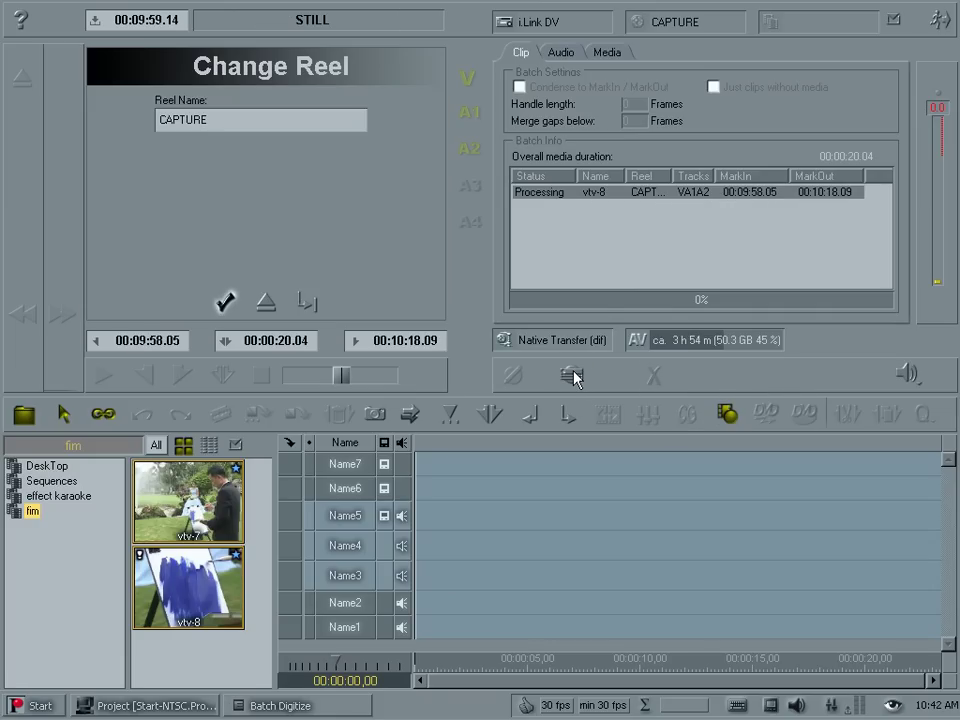
click(240, 301)
click(940, 22)
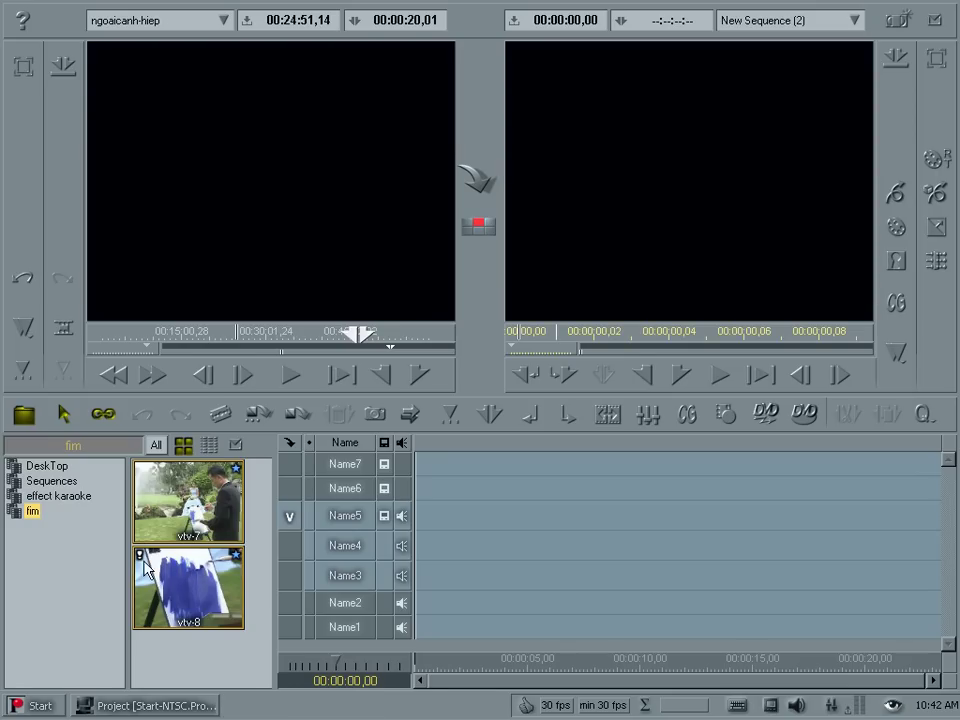